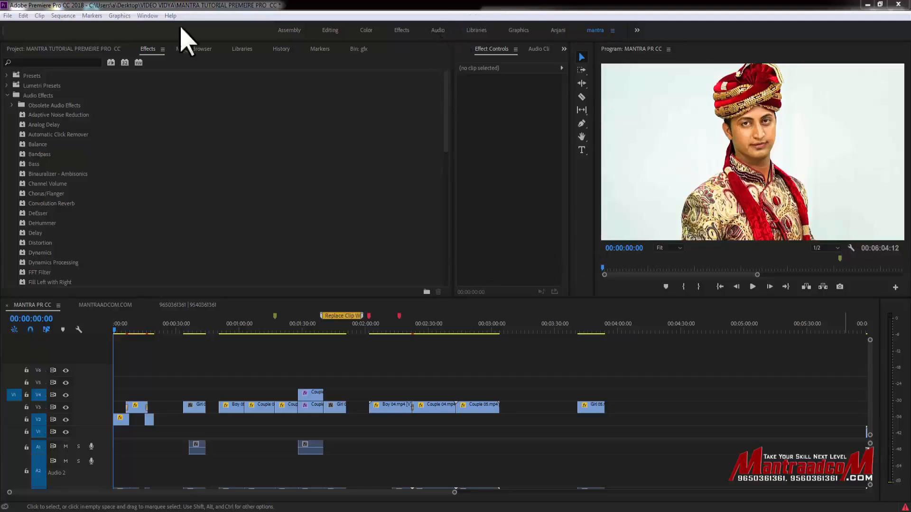
Switch to the Audio workspace
{"action": "left_click", "coordinate": [147, 15]}
{"action": "mouse_move", "coordinate": [166, 28]}
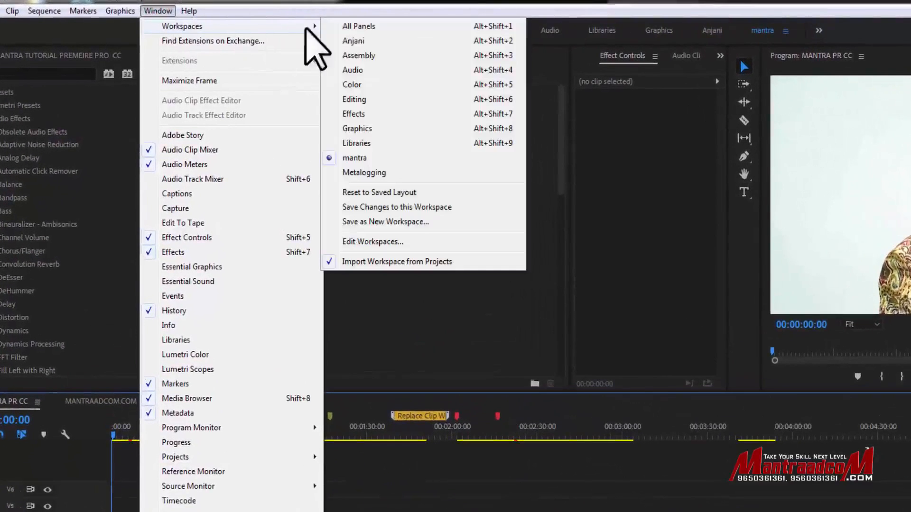
{"action": "left_click", "coordinate": [407, 70]}
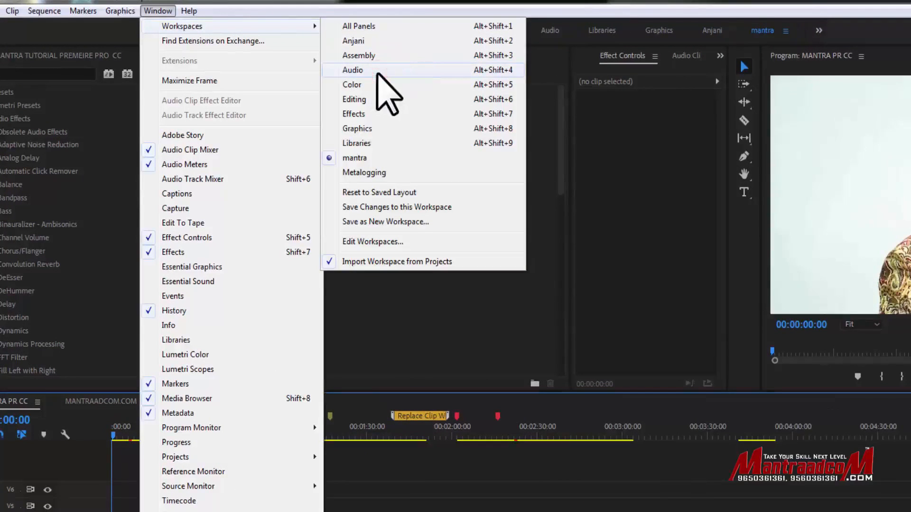
{"action": "left_click", "coordinate": [408, 71]}
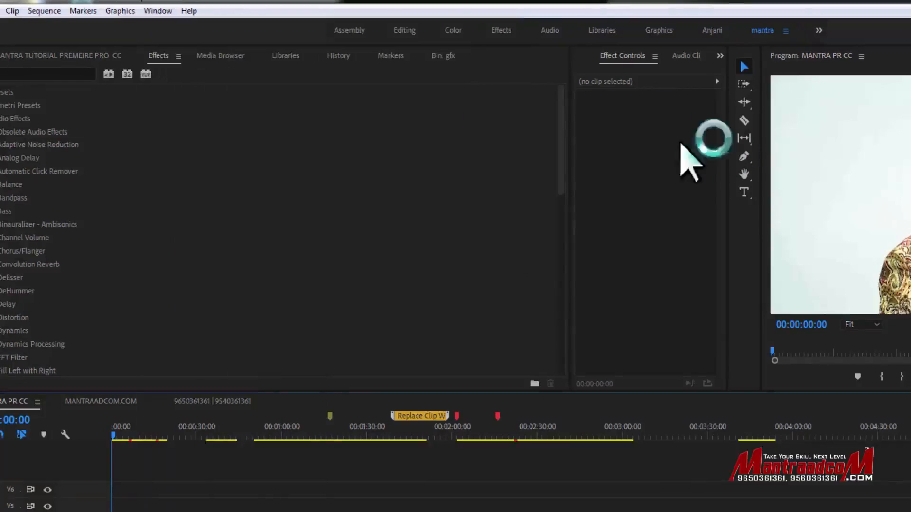
{"action": "left_click", "coordinate": [553, 29]}
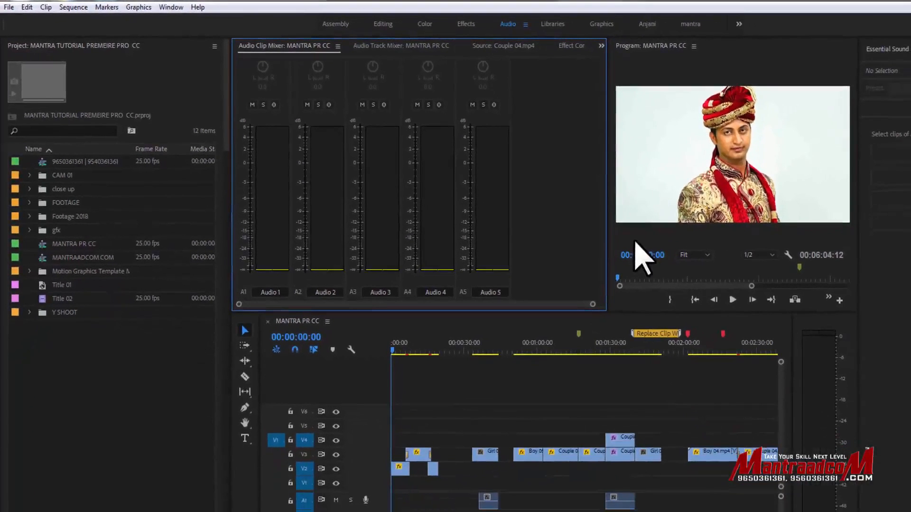
Rearrange the workspace by narrowing the project panel and widening the program monitor and timeline
{"action": "left_click", "coordinate": [620, 511]}
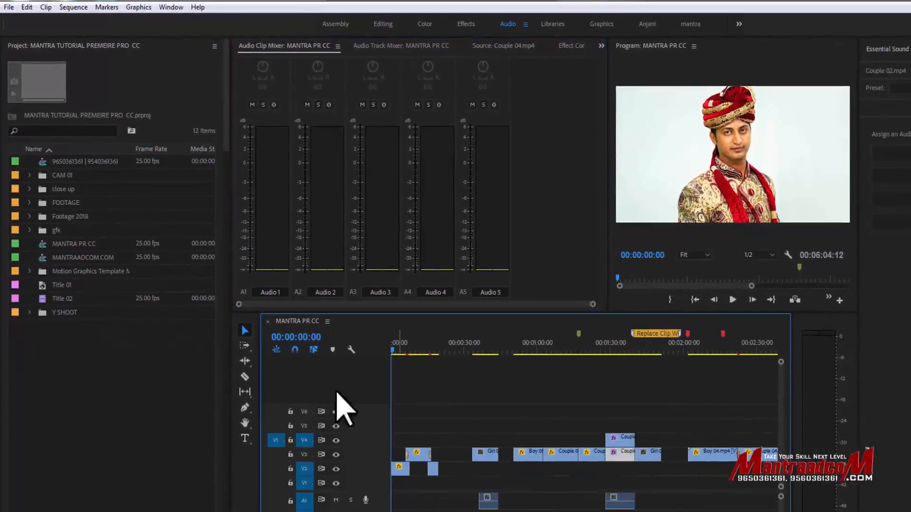
{"action": "left_click_drag", "start_coordinate": [858, 302], "coordinate": [878, 300]}
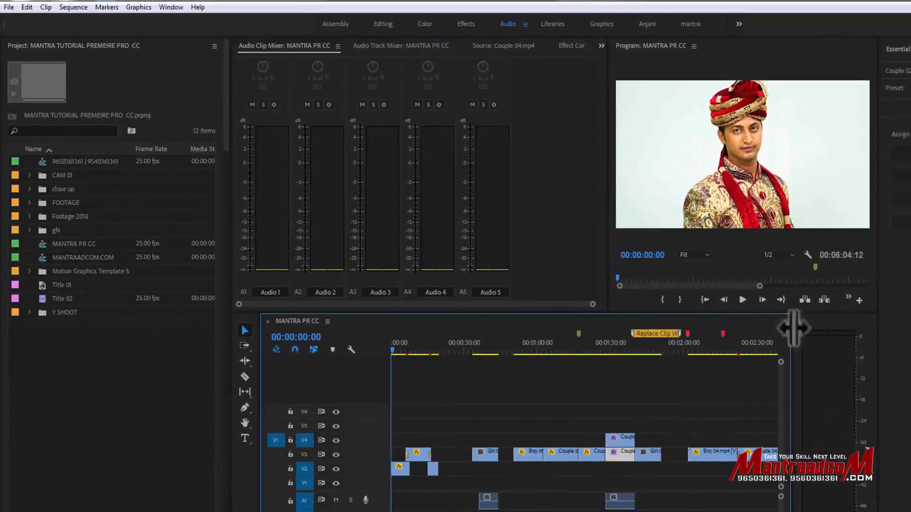
{"action": "left_click_drag", "start_coordinate": [803, 325], "coordinate": [848, 325]}
{"action": "left_click_drag", "start_coordinate": [229, 311], "coordinate": [98, 301]}
{"action": "left_click_drag", "start_coordinate": [257, 318], "coordinate": [176, 296]}
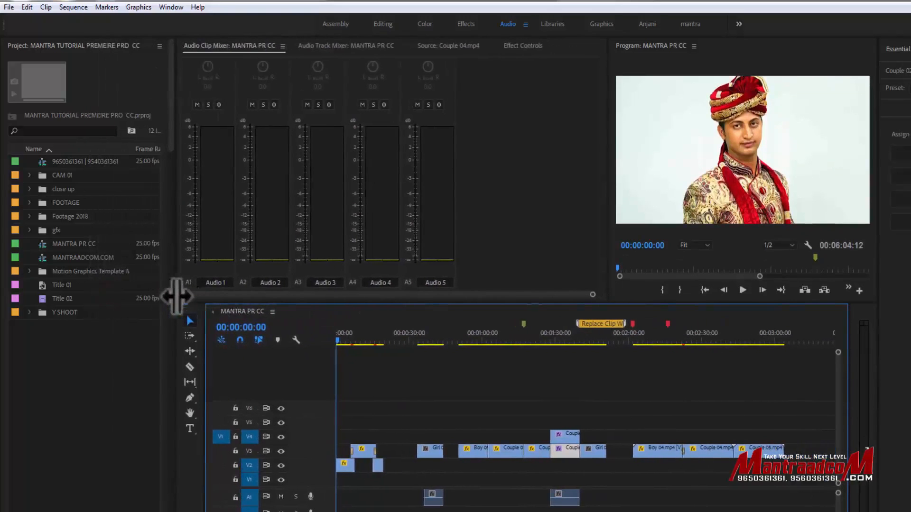
Assign the Music preset Balanced Background Music to the Couple 04.mp4 clip in Essential Sound
{"action": "left_click", "coordinate": [504, 334]}
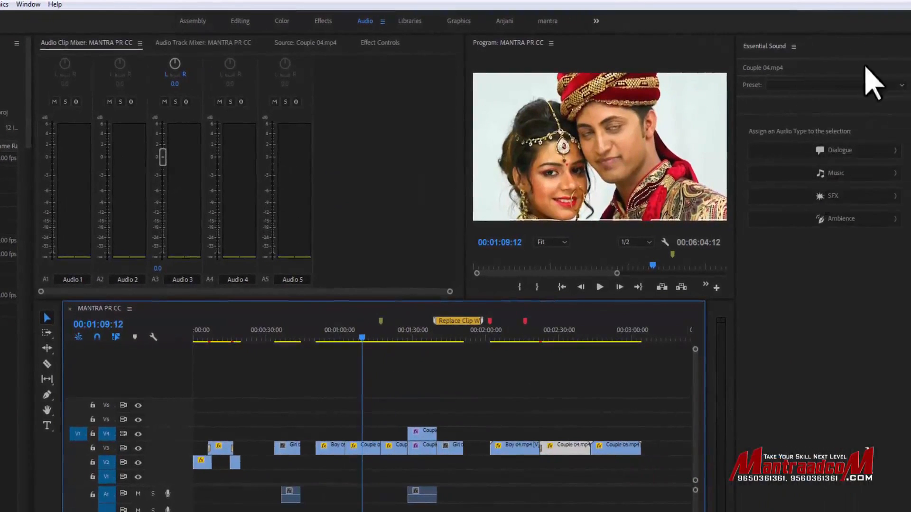
{"action": "left_click", "coordinate": [811, 85]}
{"action": "left_click", "coordinate": [830, 98]}
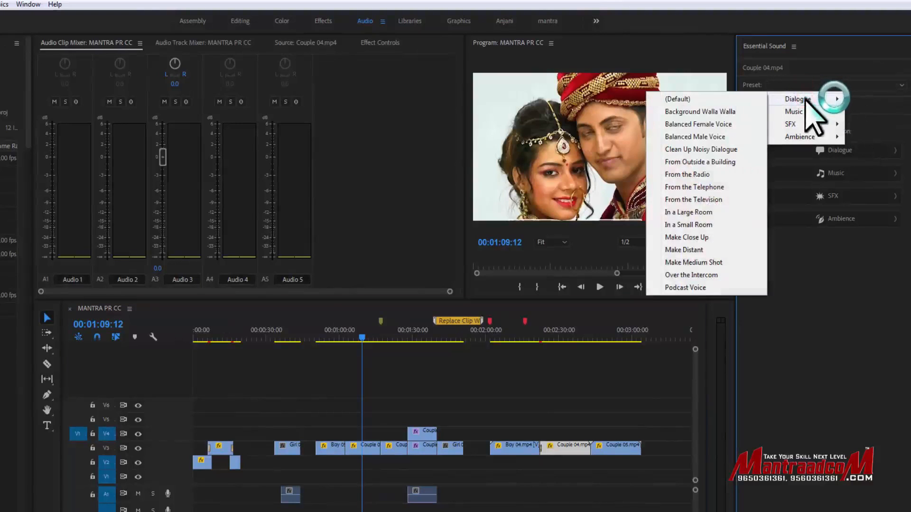
{"action": "mouse_move", "coordinate": [800, 111]}
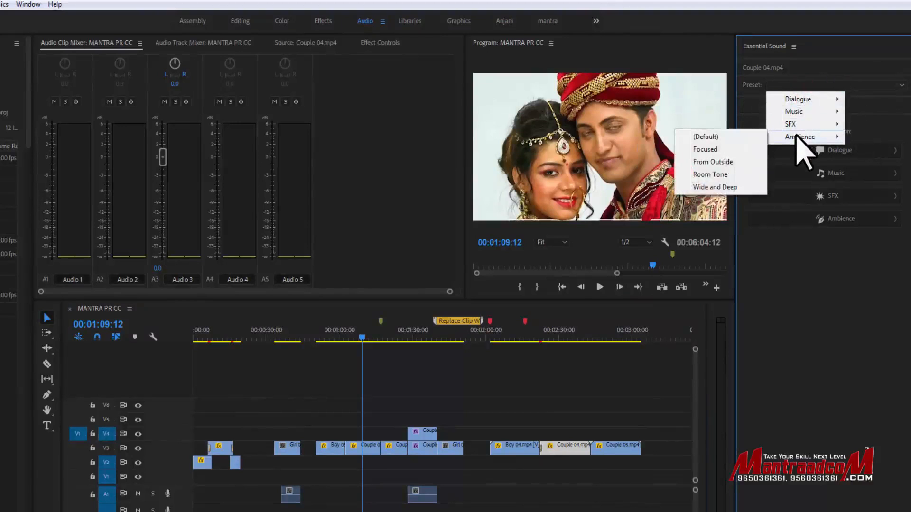
{"action": "left_click", "coordinate": [712, 116]}
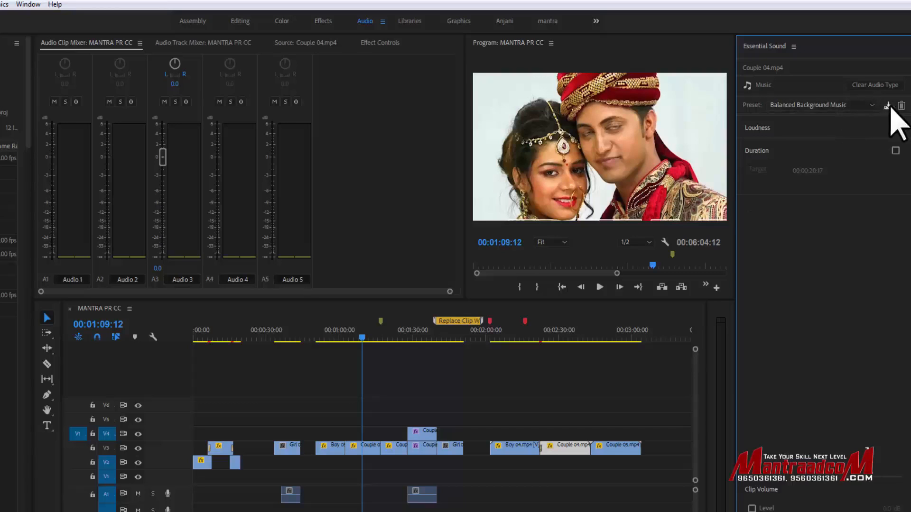
Delete the leftover clips at the far end of the sequence, past 00:04:16:19
{"action": "left_click_drag", "start_coordinate": [563, 336], "coordinate": [686, 335]}
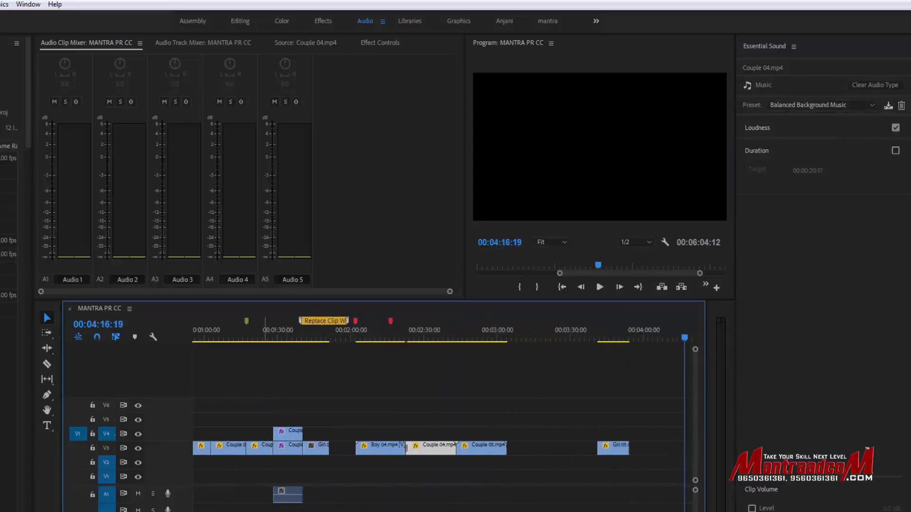
{"action": "scroll", "coordinate": [447, 488], "scroll_direction": "right", "scroll_amount": 8}
{"action": "scroll", "coordinate": [448, 488], "scroll_direction": "right", "scroll_amount": 1}
{"action": "left_click_drag", "start_coordinate": [548, 437], "coordinate": [481, 511]}
{"action": "key", "text": "Delete"}
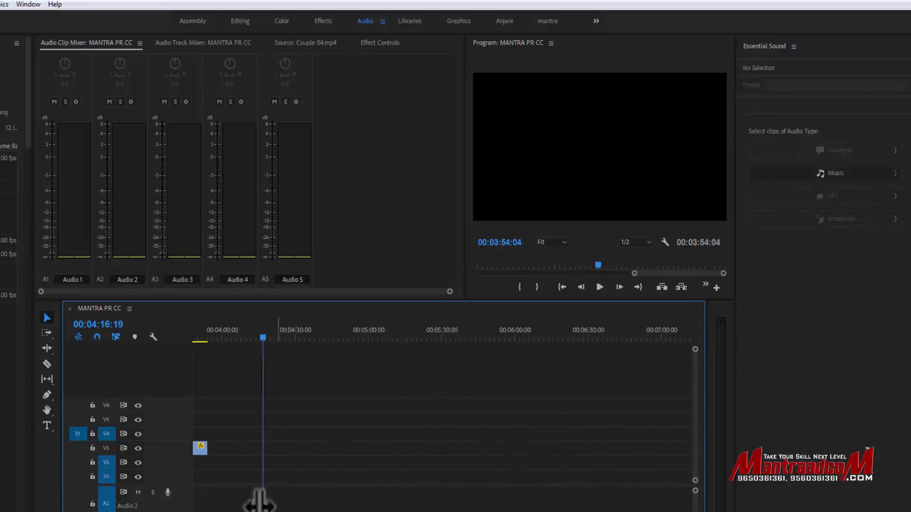
Enlarge the audio track area of the timeline to show more audio tracks
{"action": "left_click_drag", "start_coordinate": [174, 486], "coordinate": [183, 421]}
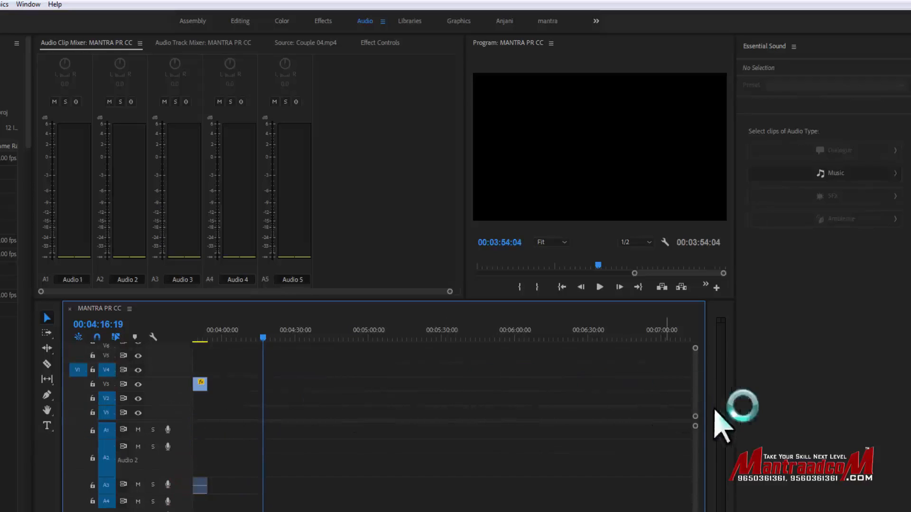
{"action": "left_click", "coordinate": [199, 422]}
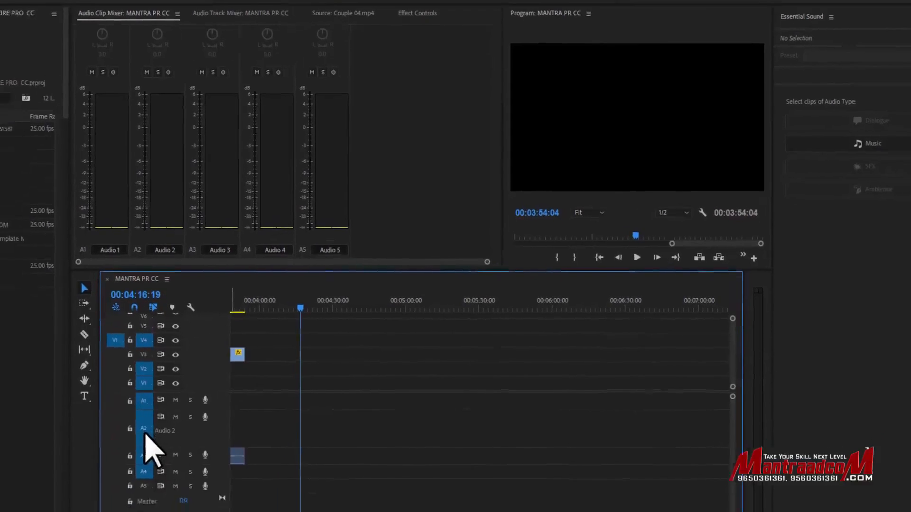
Place the 18 clips from DSC_0229.MOV to DSC_0247.MOV after the existing clips on V1 and A1, and increase the Audio 1 track height
{"action": "mouse_move", "coordinate": [484, 504]}
{"action": "left_mouse_down"}
{"action": "mouse_move", "coordinate": [469, 505]}
{"action": "mouse_move", "coordinate": [475, 506]}
{"action": "left_mouse_up"}
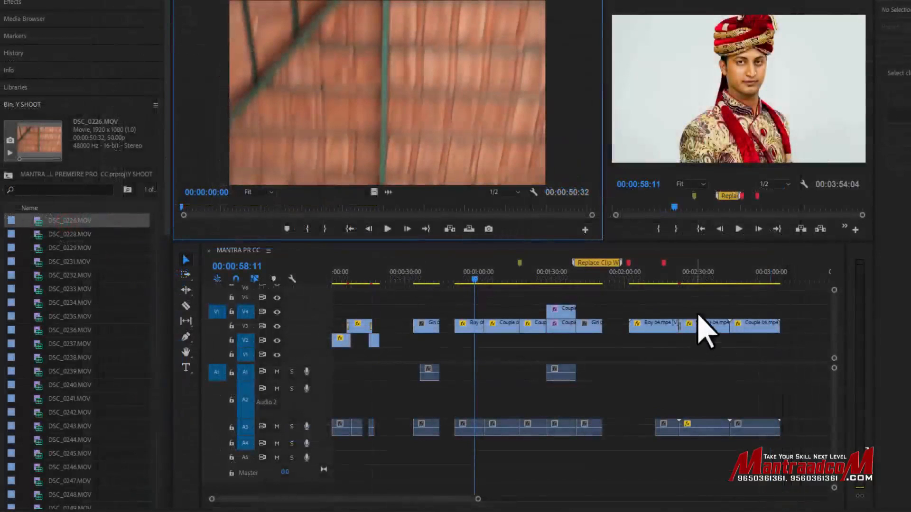
{"action": "left_click", "coordinate": [788, 280]}
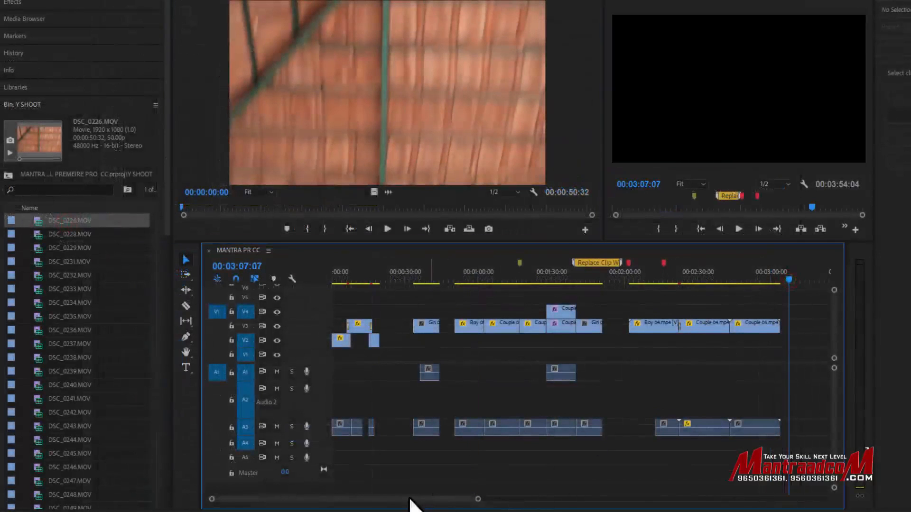
{"action": "left_click", "coordinate": [227, 309]}
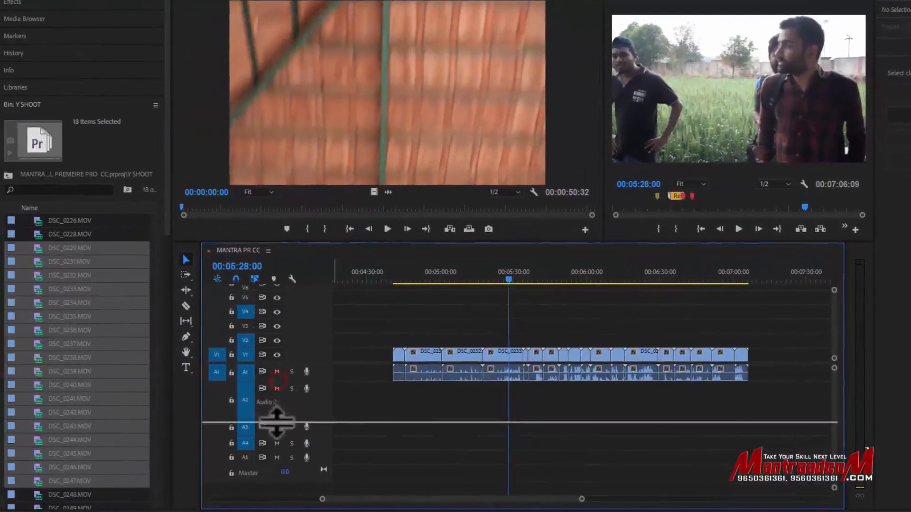
{"action": "left_click_drag", "start_coordinate": [276, 421], "coordinate": [285, 413]}
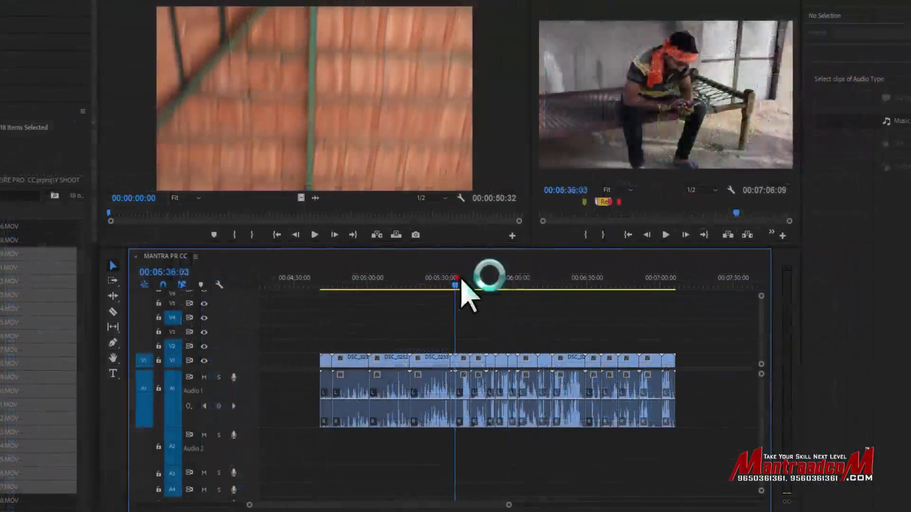
Raise the audio level of the DSC_0233.MOV clip on the Audio 1 track
{"action": "left_click", "coordinate": [480, 286]}
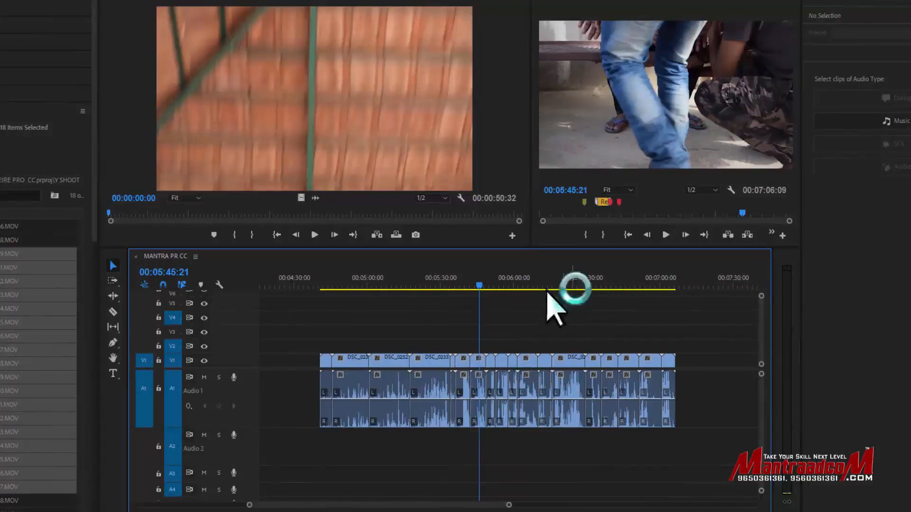
{"action": "left_click", "coordinate": [399, 366]}
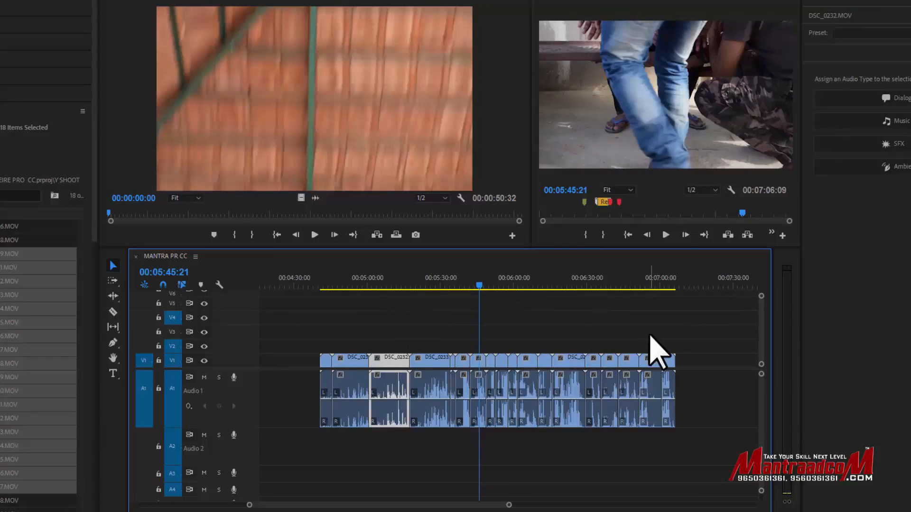
{"action": "key", "text": "="}
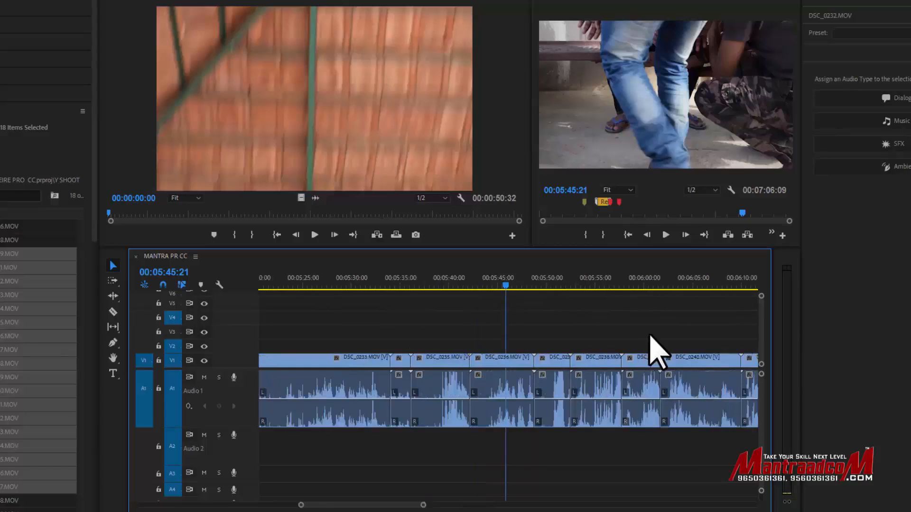
{"action": "key", "text": "minus"}
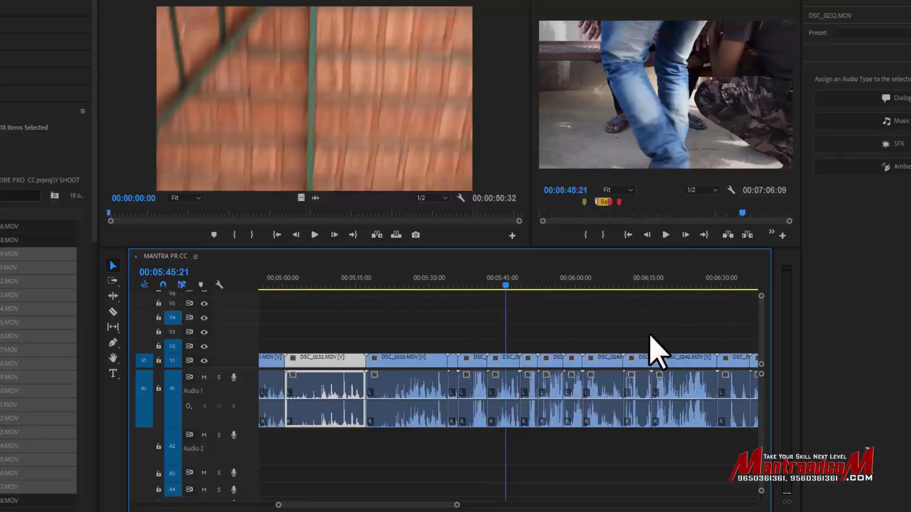
{"action": "left_click", "coordinate": [418, 281]}
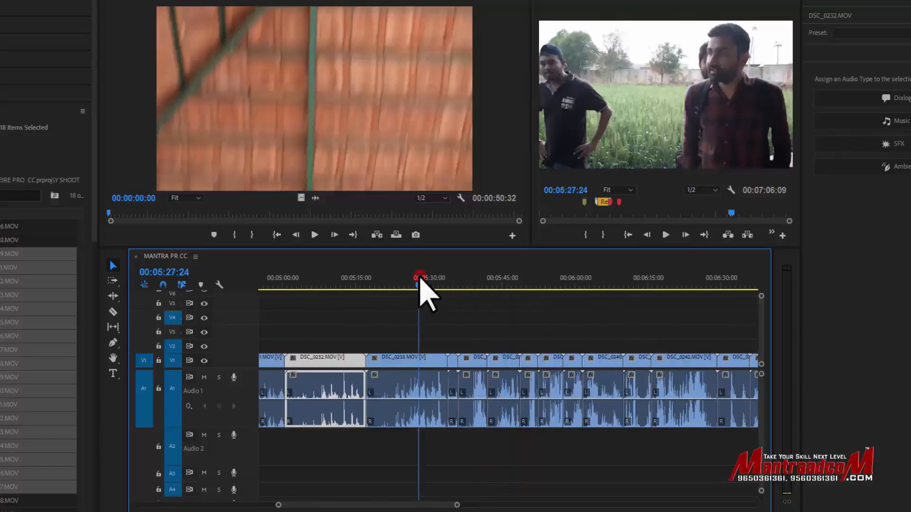
{"action": "left_click", "coordinate": [409, 400]}
{"action": "left_click_drag", "start_coordinate": [409, 401], "coordinate": [410, 399]}
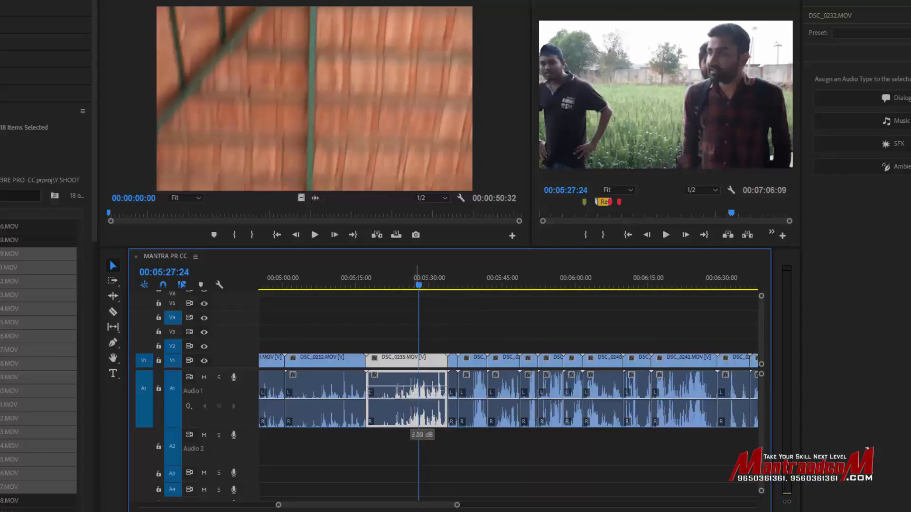
Lower the audio level of the DSC_0233.MOV clip and play it back from about 00:05:25
{"action": "left_click", "coordinate": [402, 283]}
{"action": "key", "text": "space"}
{"action": "left_click_drag", "start_coordinate": [417, 383], "coordinate": [417, 389]}
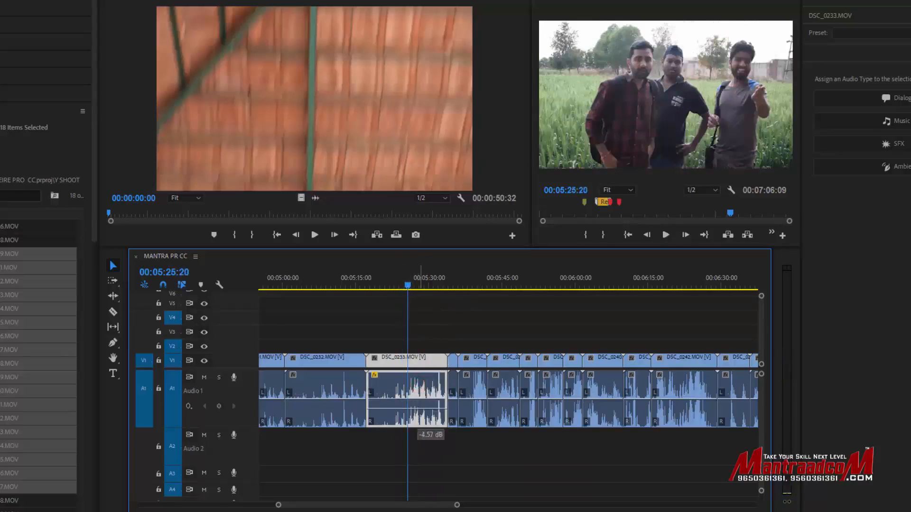
{"action": "key", "text": "space"}
{"action": "key", "text": "space"}
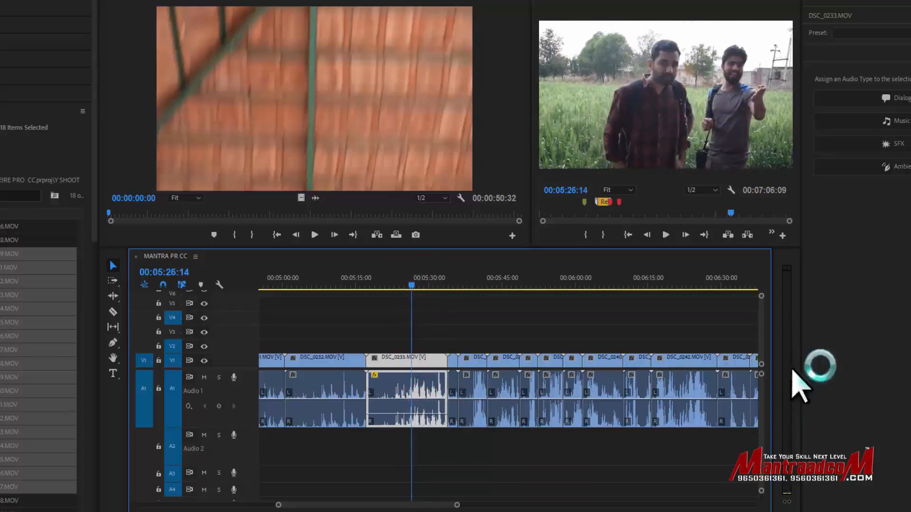
{"action": "key", "text": "space"}
{"action": "key", "text": "space"}
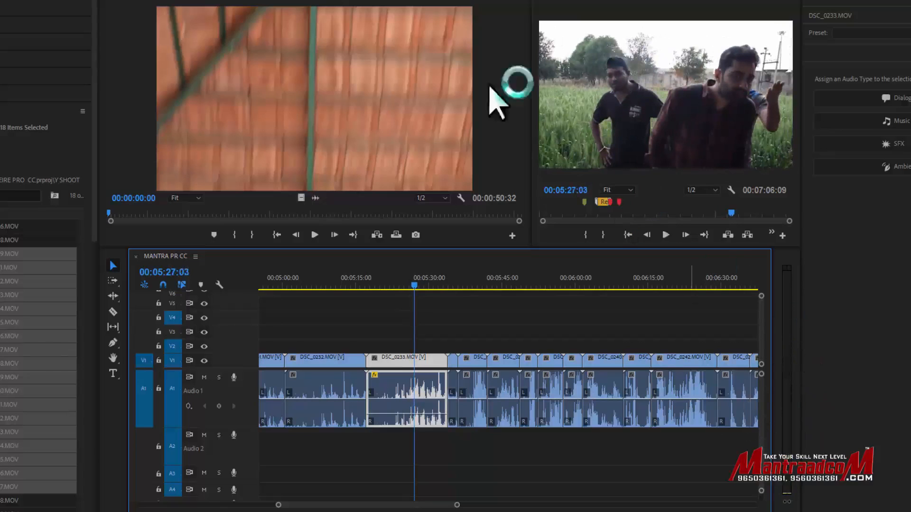
Show the Audio Track Mixer and play the start and middle of DSC_0233.MOV to check the track and master levels
{"action": "left_click", "coordinate": [256, 1]}
{"action": "left_click", "coordinate": [380, 284]}
{"action": "key", "text": "space"}
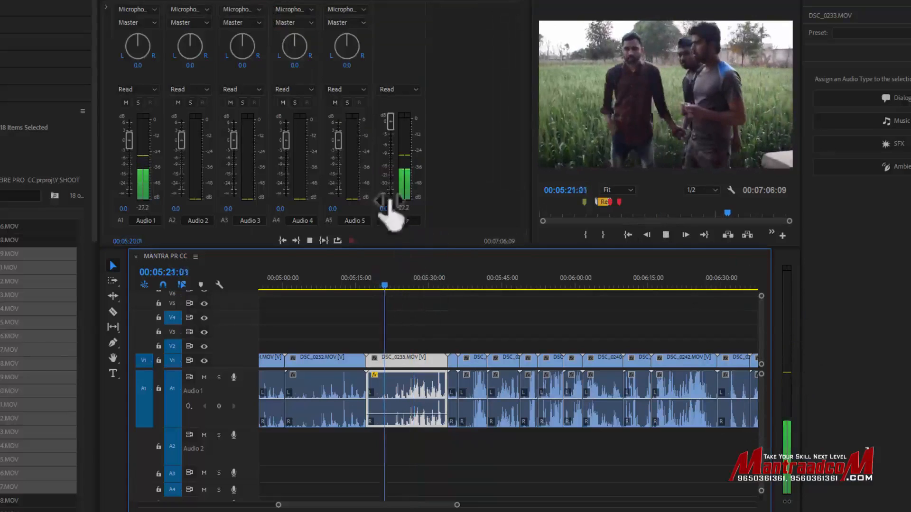
{"action": "key", "text": "space"}
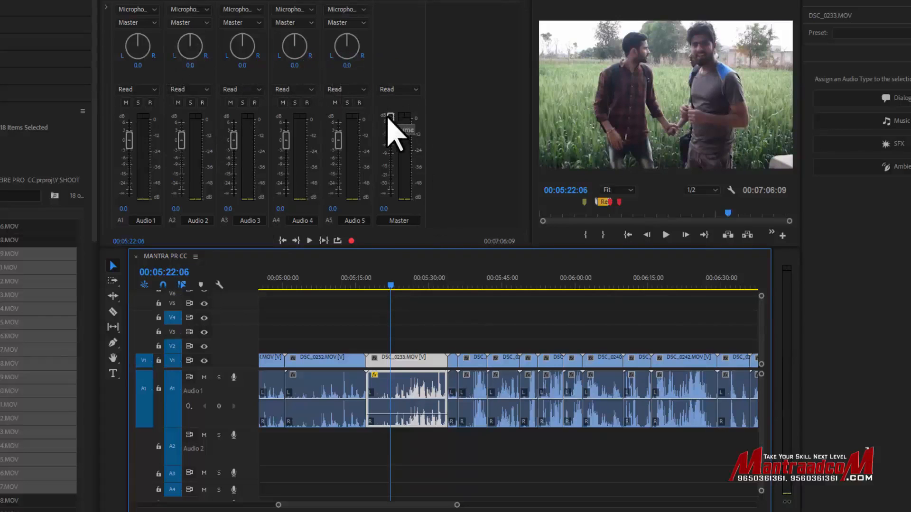
{"action": "left_click", "coordinate": [413, 285]}
{"action": "key", "text": "space"}
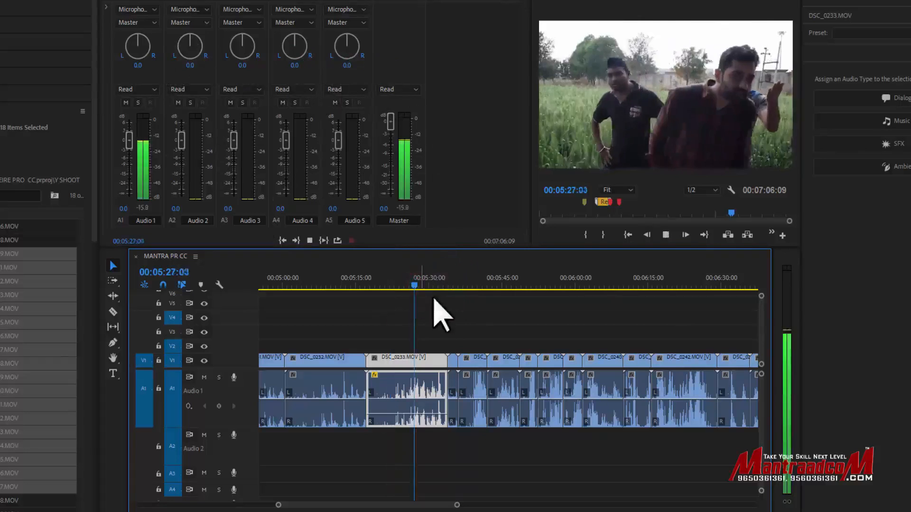
{"action": "key", "text": "space"}
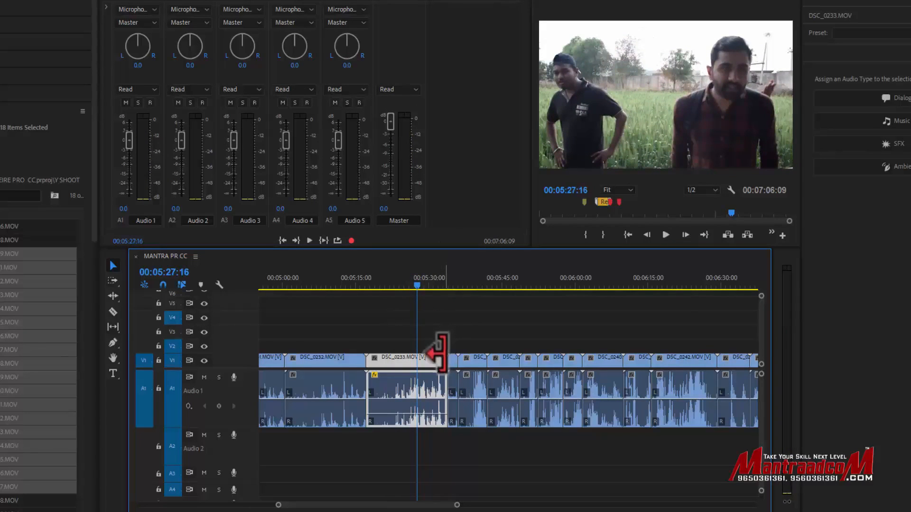
Go to the last clips around 00:06:54 on the timeline and increase the Video 1 track height to show thumbnails
{"action": "left_click_drag", "start_coordinate": [399, 506], "coordinate": [450, 508]}
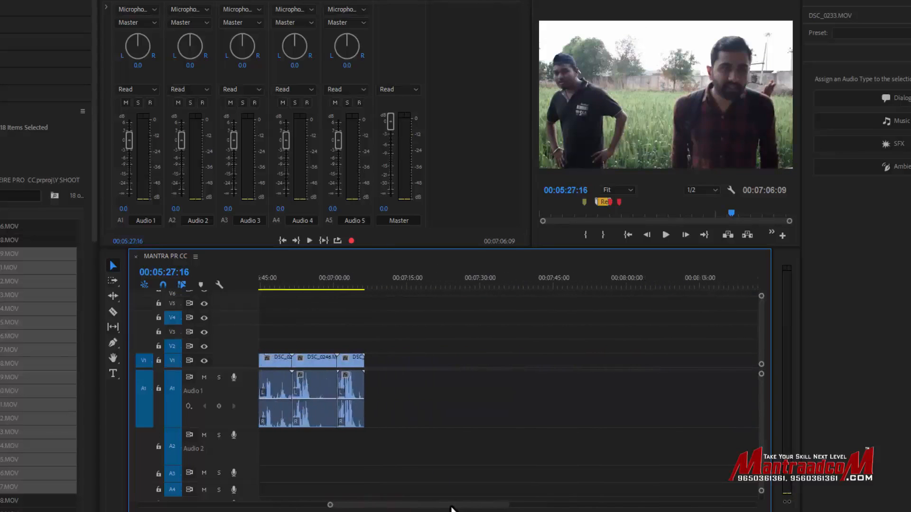
{"action": "left_click_drag", "start_coordinate": [314, 284], "coordinate": [287, 284]}
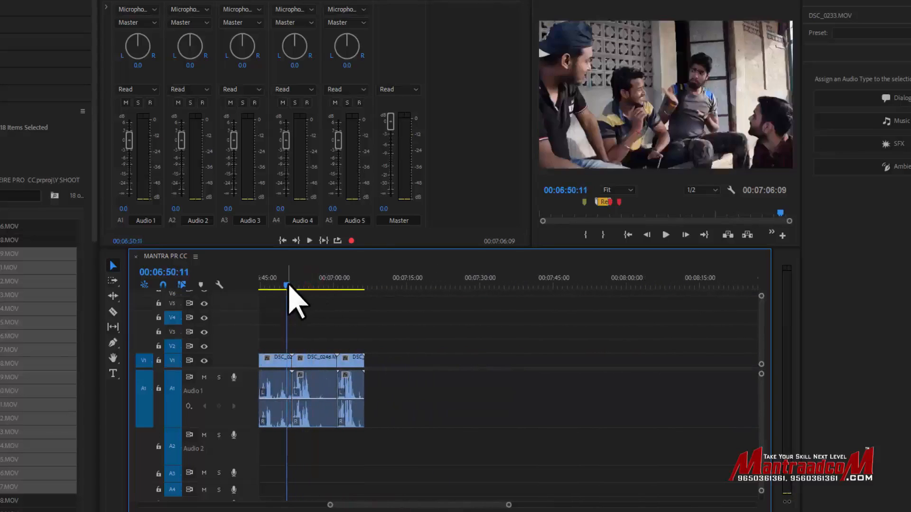
{"action": "left_click", "coordinate": [305, 284]}
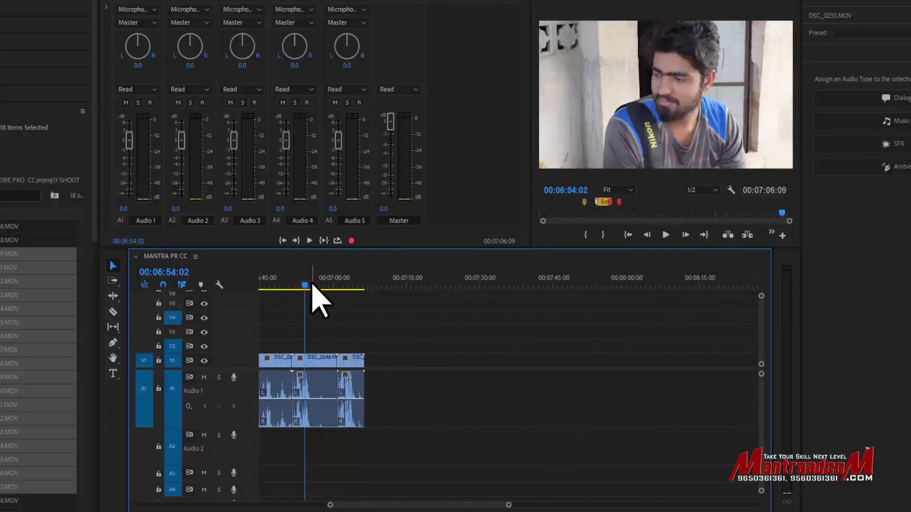
{"action": "key", "text": "equal"}
{"action": "key", "text": "equal"}
{"action": "left_click", "coordinate": [439, 311]}
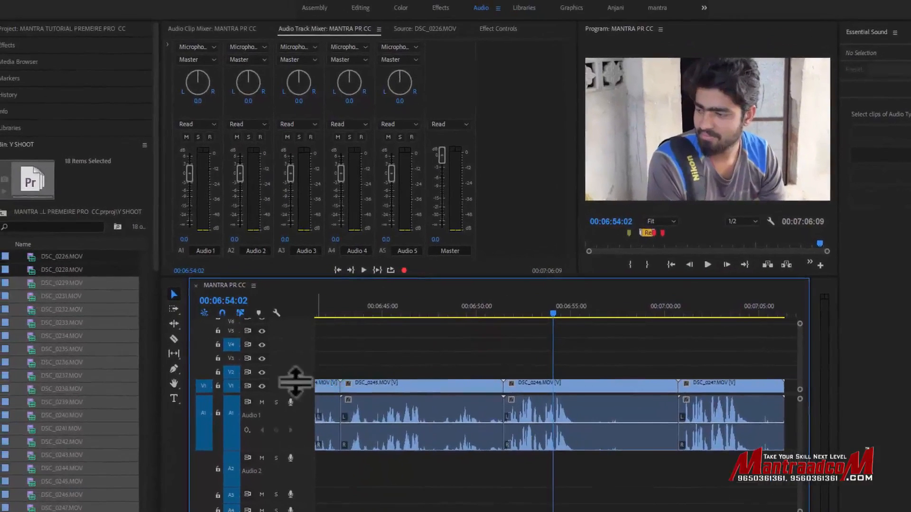
{"action": "left_click_drag", "start_coordinate": [295, 381], "coordinate": [297, 356]}
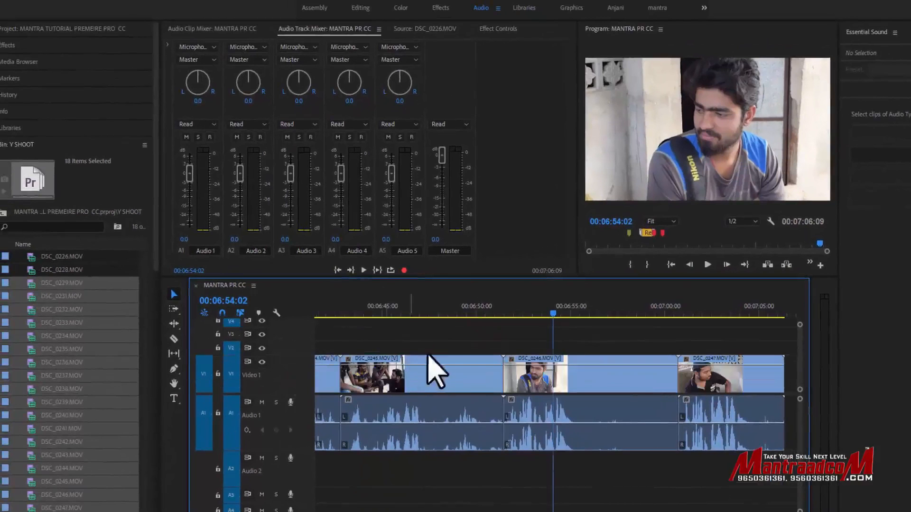
{"action": "left_click", "coordinate": [464, 343]}
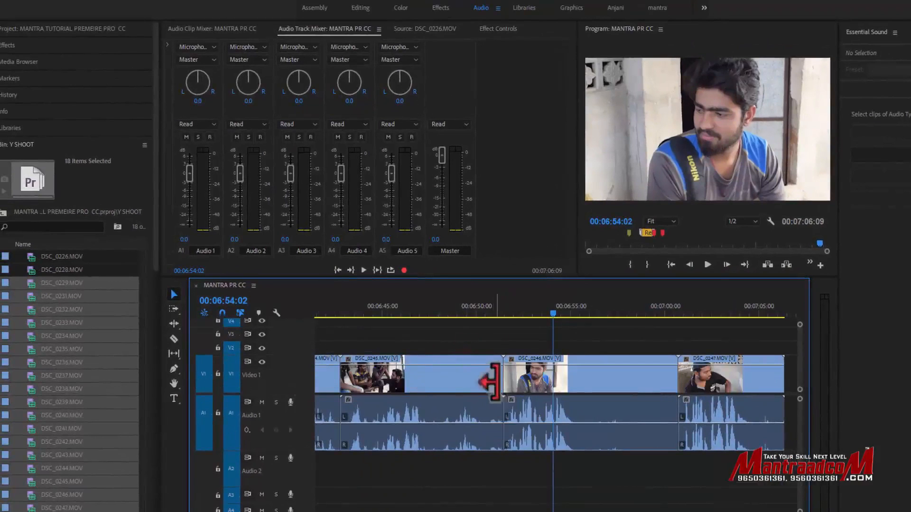
Try a J-cut by trimming only the video start of DSC_0246.MOV and shifting the clip 00:00:03:07 earlier, preview it, and undo it
{"action": "left_click_drag", "start_coordinate": [510, 372], "coordinate": [572, 366]}
{"action": "left_click_drag", "start_coordinate": [612, 322], "coordinate": [530, 411]}
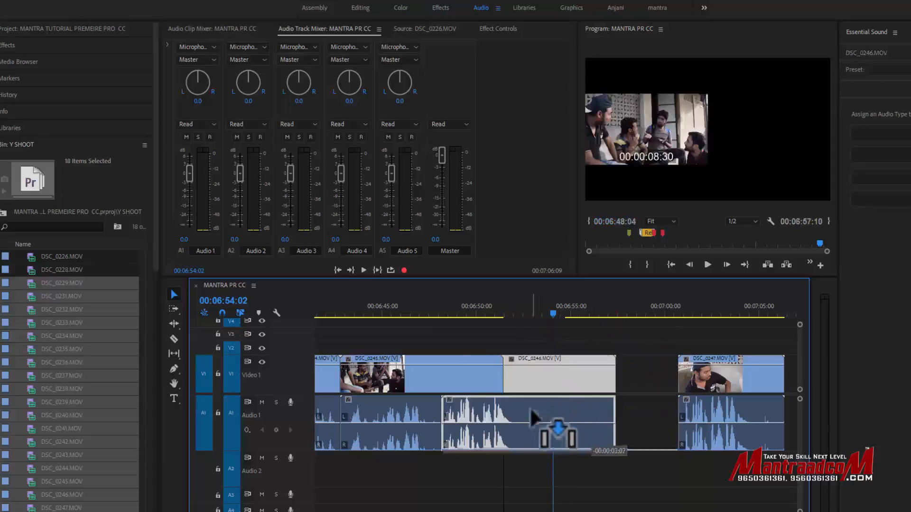
{"action": "left_click_drag", "start_coordinate": [433, 316], "coordinate": [474, 325]}
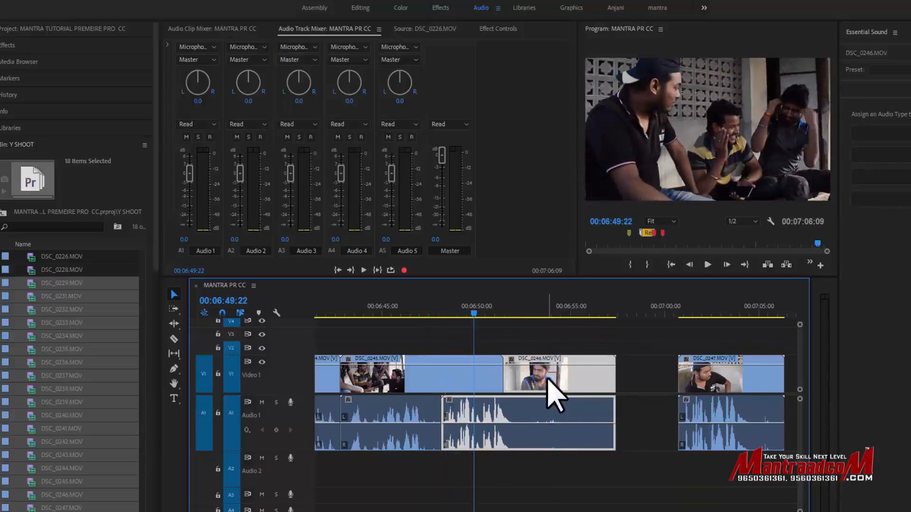
{"action": "key", "text": "ctrl+z"}
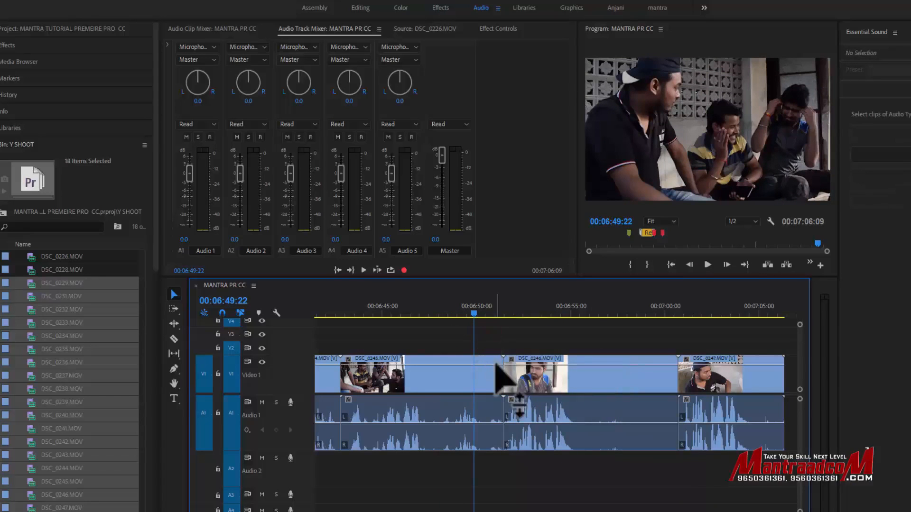
Try an L-cut by trimming the video end of DSC_0245.MOV and audio start of DSC_0246.MOV, then closing the gap with DSC_0246.MOV
{"action": "left_click_drag", "start_coordinate": [503, 375], "coordinate": [454, 375]}
{"action": "left_click_drag", "start_coordinate": [505, 409], "coordinate": [525, 375]}
{"action": "left_click", "coordinate": [597, 413]}
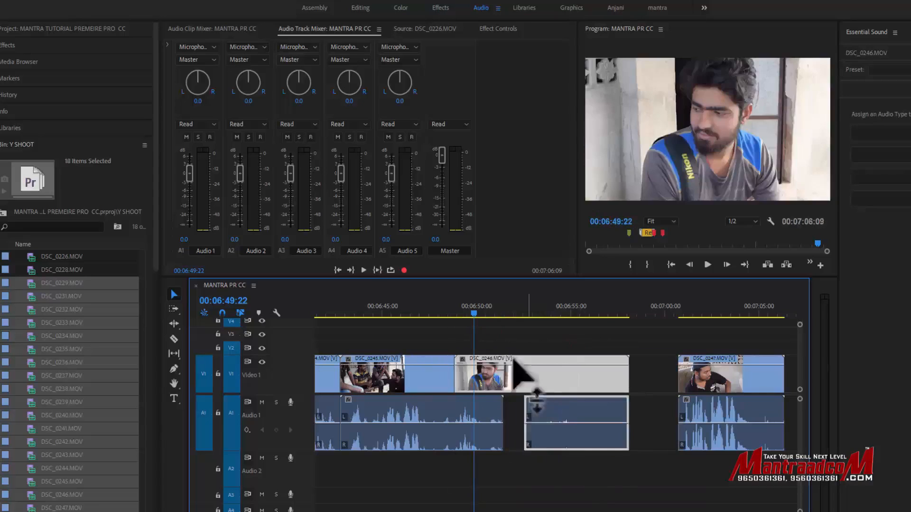
{"action": "left_click_drag", "start_coordinate": [531, 411], "coordinate": [505, 411]}
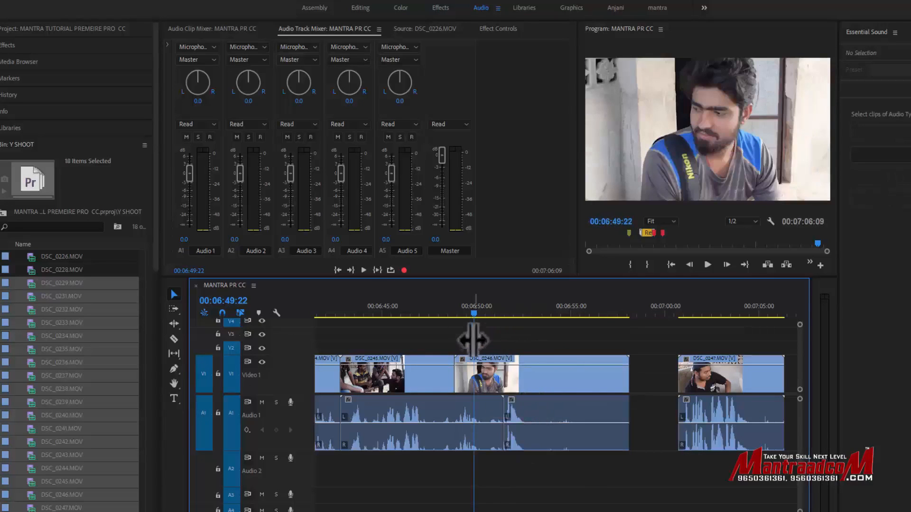
Play the L-cut from 00:06:48:06 across the transition, and undo the clip move and trims
{"action": "left_click_drag", "start_coordinate": [466, 308], "coordinate": [444, 313]}
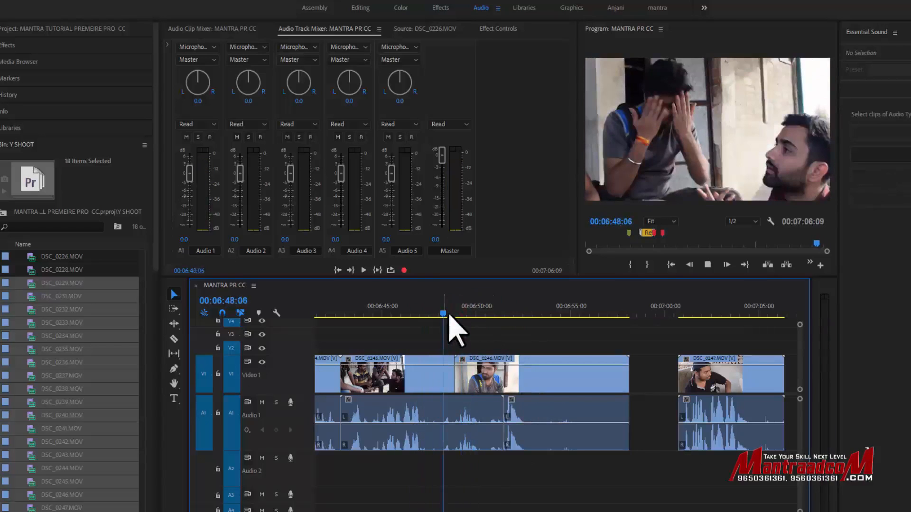
{"action": "key", "text": "space"}
{"action": "left_click", "coordinate": [512, 417]}
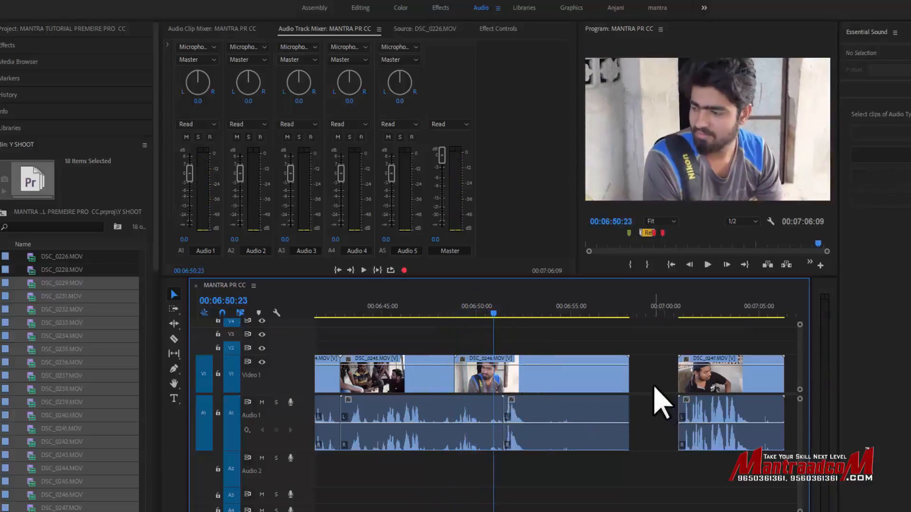
{"action": "left_click_drag", "start_coordinate": [614, 385], "coordinate": [663, 386]}
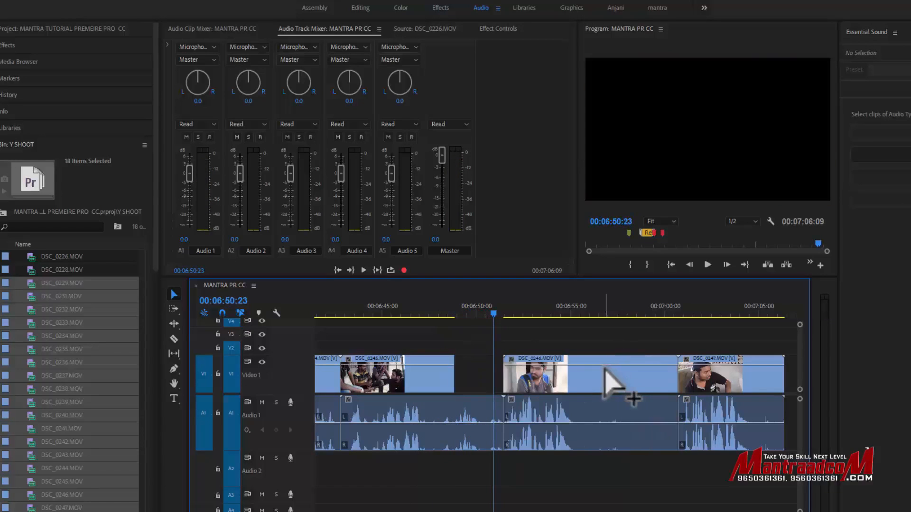
{"action": "key", "text": "ctrl+z"}
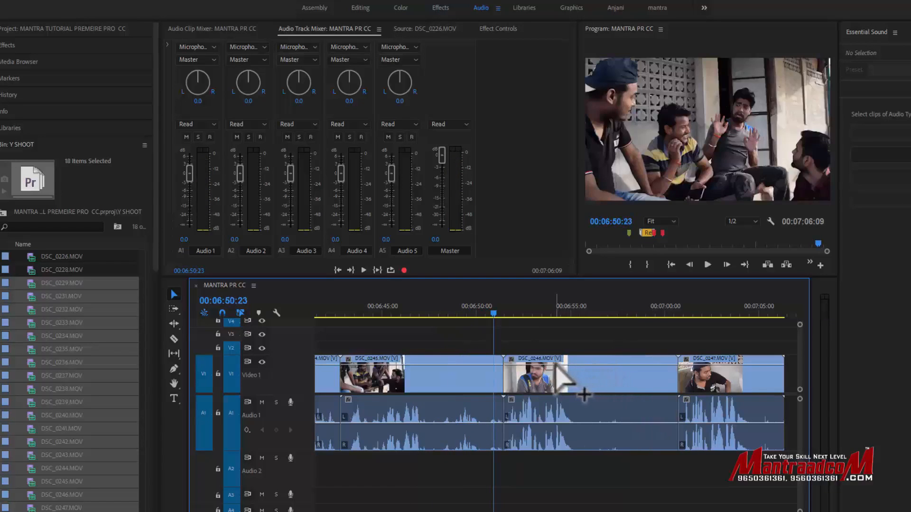
Import the Ban Ja Rani, Swag Se Swagat, Ghoomar and Subah Subah songs from the GFX folder in Windows Explorer into the project
{"action": "key", "text": "minus"}
{"action": "key", "text": "minus"}
{"action": "key", "text": "minus"}
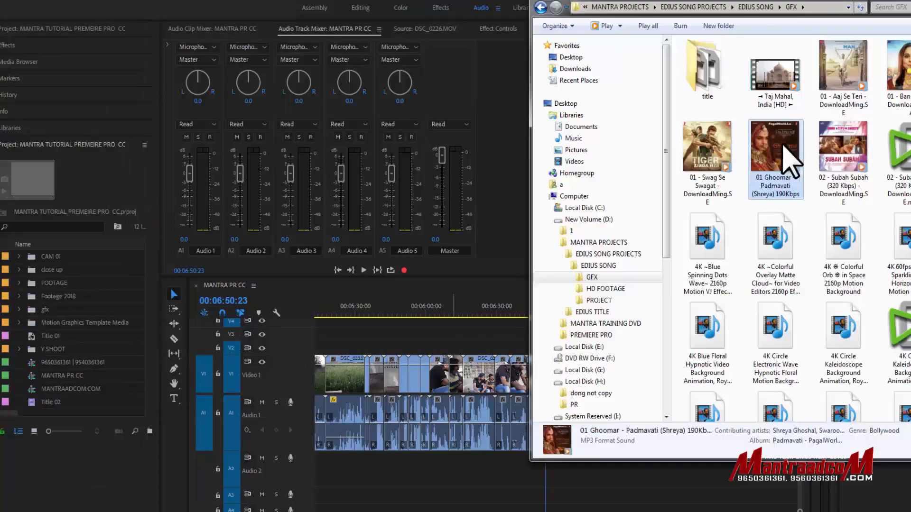
{"action": "left_click", "coordinate": [839, 157], "text": "ctrl"}
{"action": "left_click", "coordinate": [897, 76], "text": "ctrl"}
{"action": "left_click", "coordinate": [702, 152], "text": "ctrl"}
{"action": "left_click_drag", "start_coordinate": [702, 152], "coordinate": [123, 407]}
{"action": "left_click", "coordinate": [120, 381]}
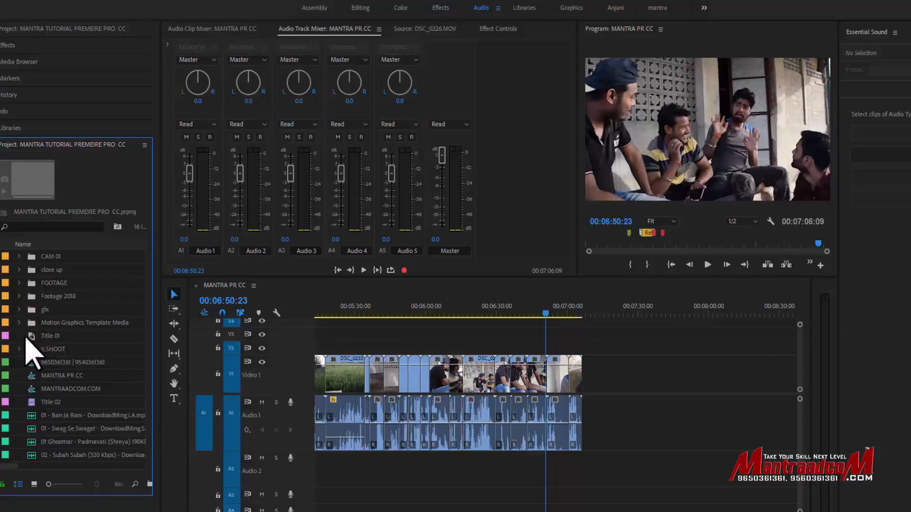
Add the 01 - Ban Ja Rani song from the project to the Audio 1 track
{"action": "left_click_drag", "start_coordinate": [69, 417], "coordinate": [414, 428]}
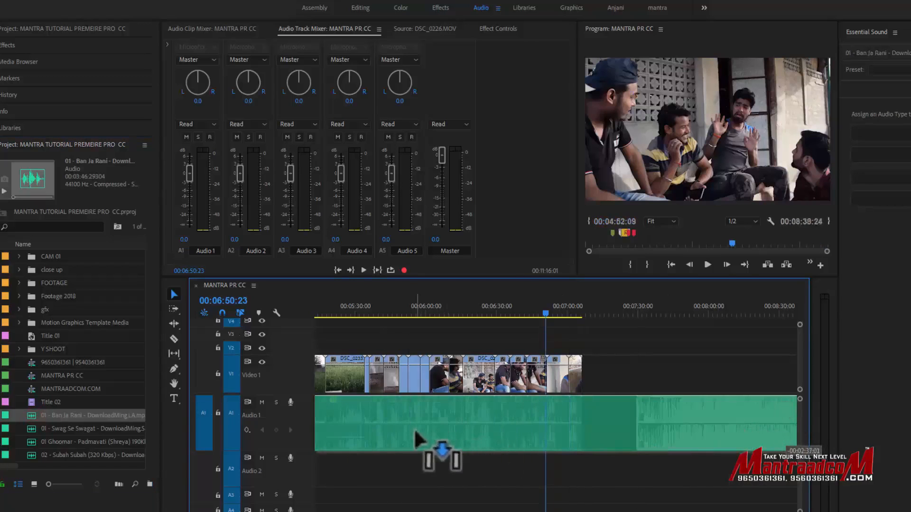